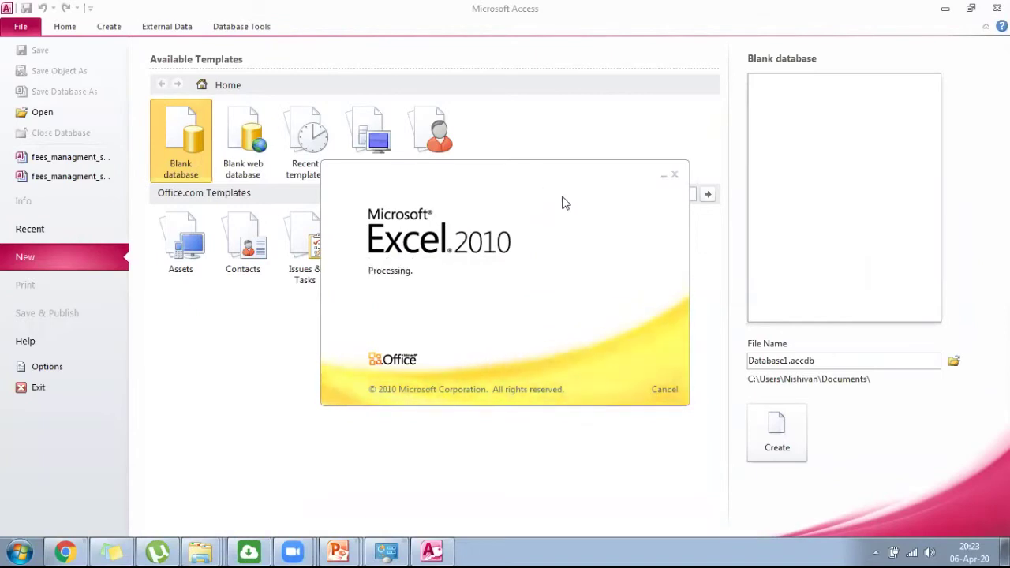
Close Microsoft Access and switch from the slide show to the open Excel workbook Book1
{"action": "left_click", "coordinate": [997, 8]}
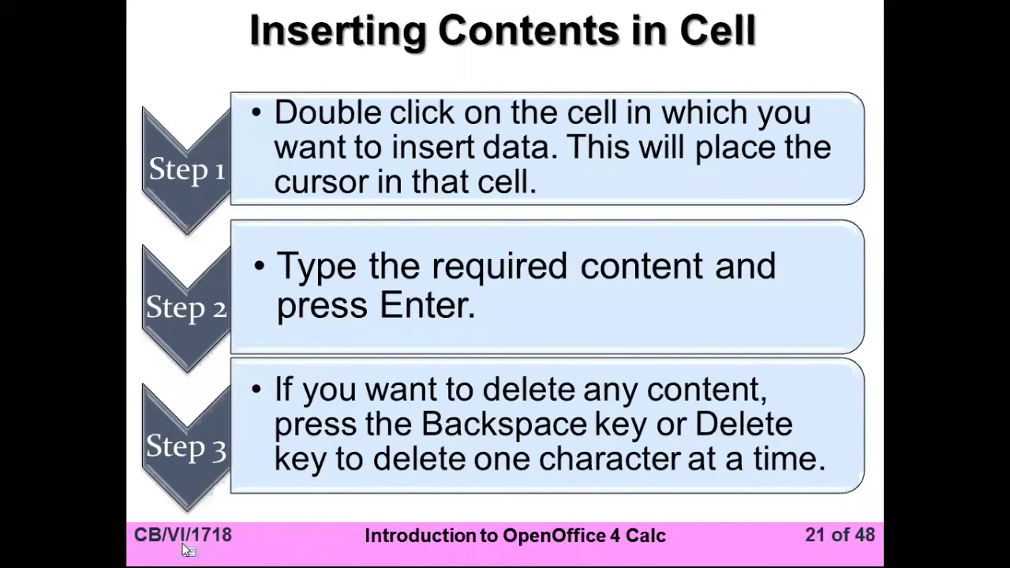
{"action": "key", "text": "super"}
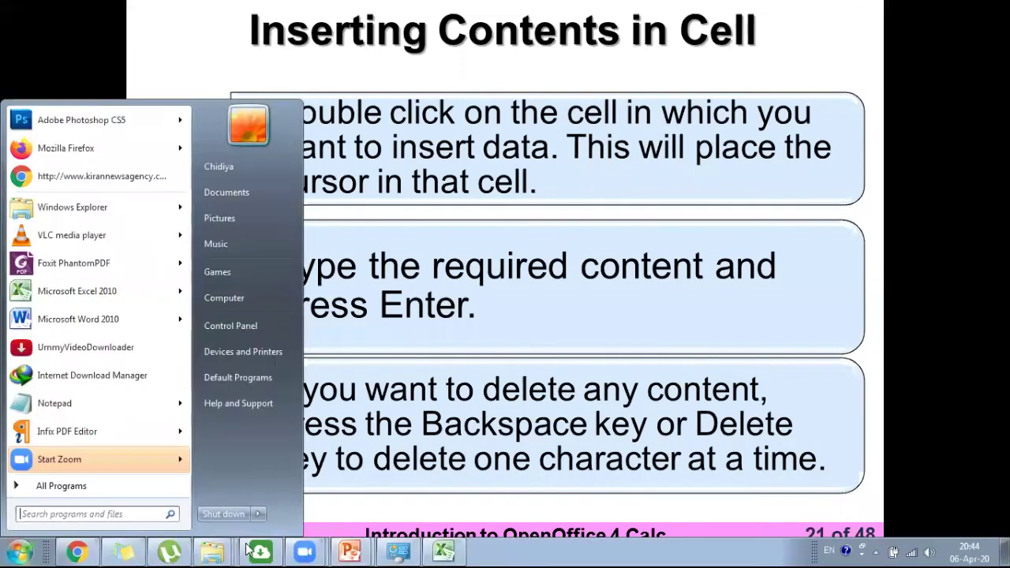
{"action": "left_click", "coordinate": [443, 550]}
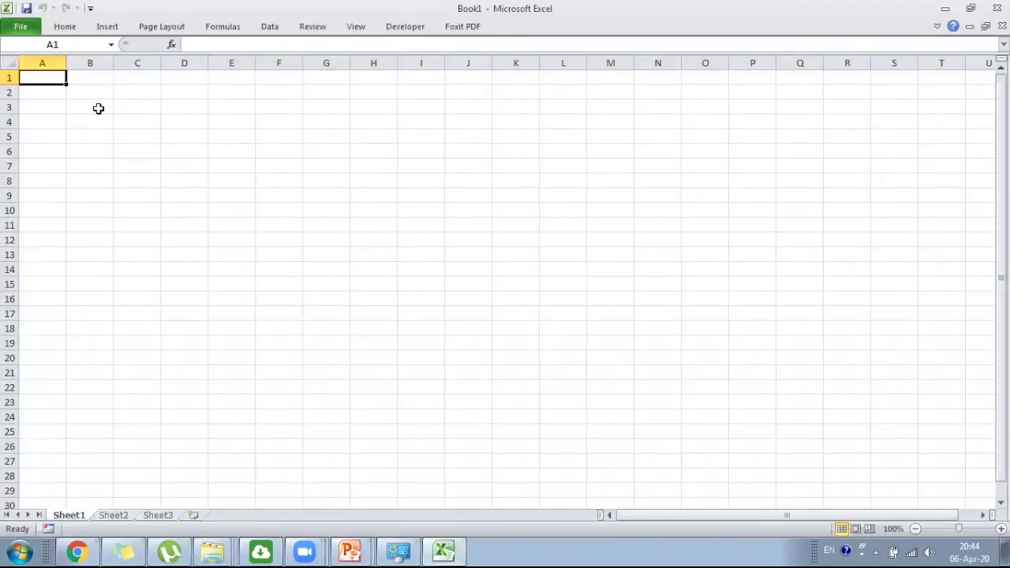
Point out the sheet's parts by selecting cell A2, columns A, B and C, row 1 and cell A3 in turn
{"action": "left_click", "coordinate": [52, 94]}
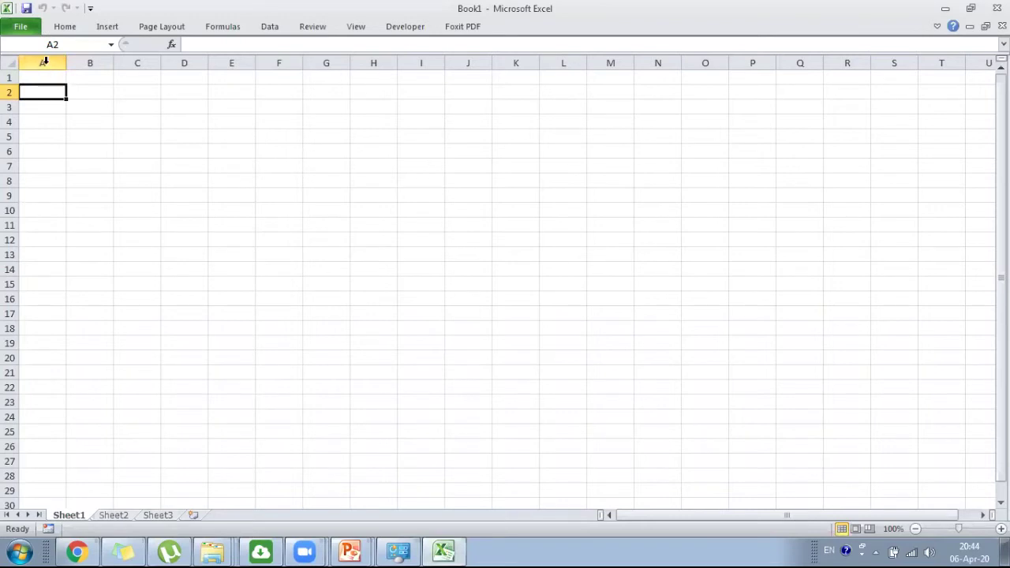
{"action": "left_click", "coordinate": [44, 55]}
{"action": "left_click", "coordinate": [92, 62]}
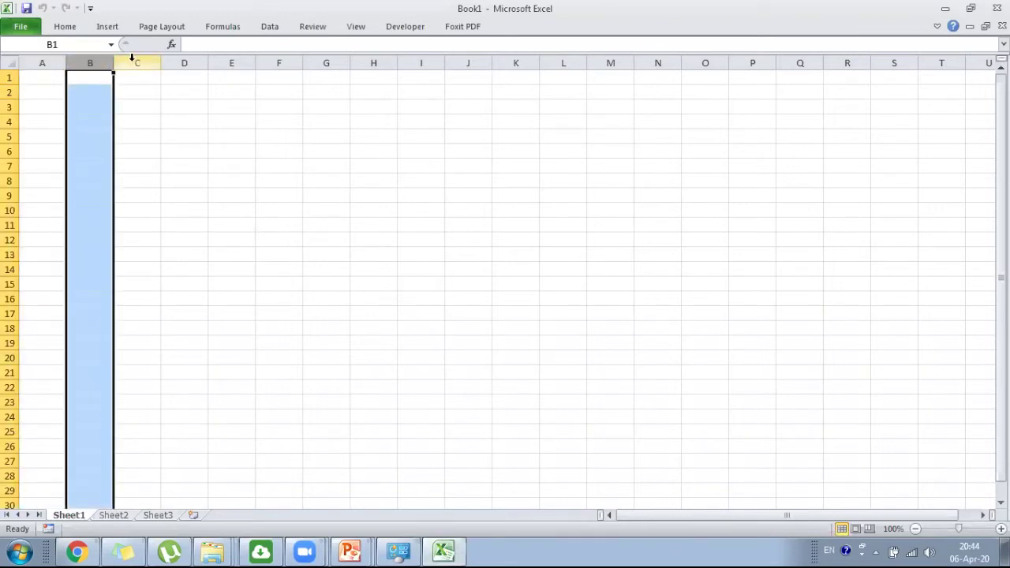
{"action": "left_click", "coordinate": [131, 61]}
{"action": "left_click", "coordinate": [11, 78]}
{"action": "left_click", "coordinate": [24, 150]}
{"action": "left_click", "coordinate": [48, 104]}
Enter a person's first name in cell C3 and the number 23 in cell C4
{"action": "left_click", "coordinate": [130, 104]}
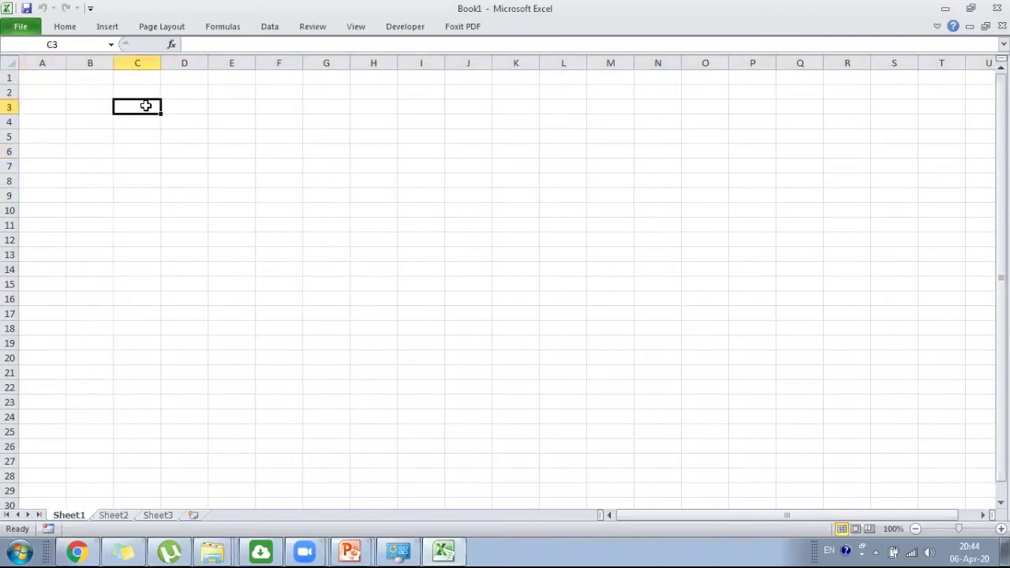
{"action": "type", "text": "nitin"}
{"action": "key", "text": "Return"}
{"action": "type", "text": "23"}
{"action": "key", "text": "Return"}
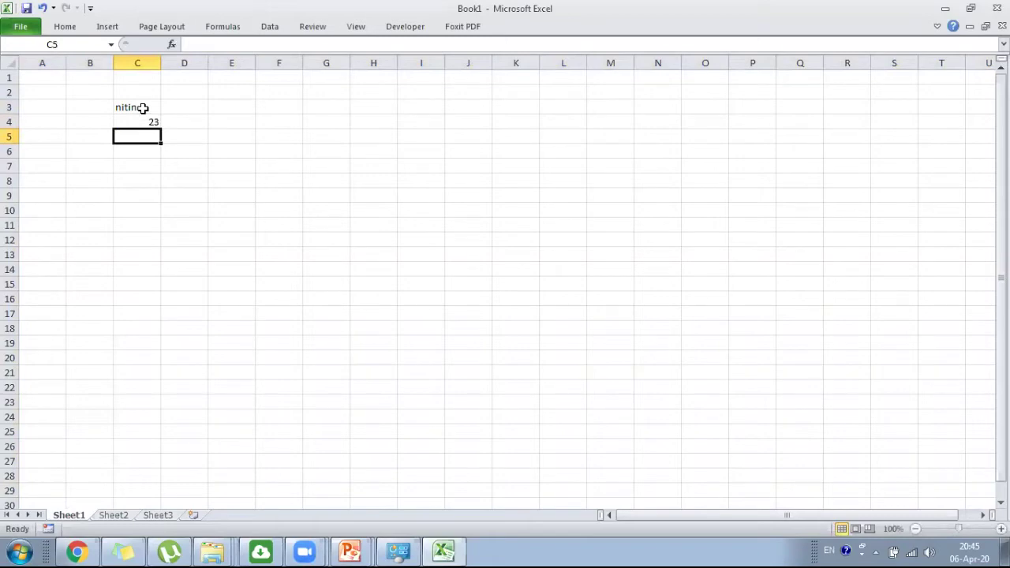
Enter the formula =23*3 in cell C5 and move on to cell C6
{"action": "type", "text": "="}
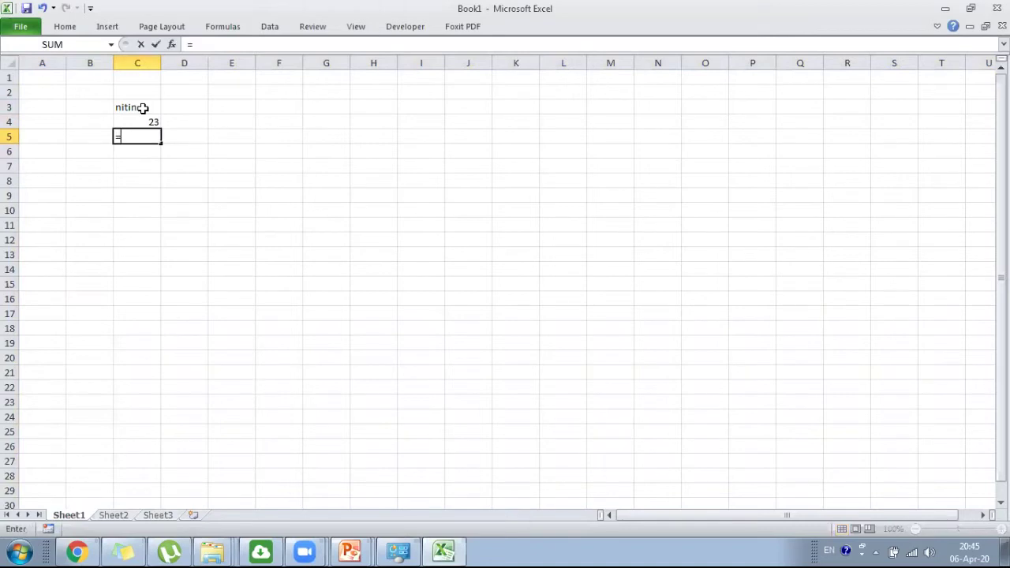
{"action": "type", "text": "23*3"}
{"action": "key", "text": "Return"}
{"action": "key", "text": "Up"}
{"action": "key", "text": "Down"}
Start a SUM formula in cell C6, up to its opening parenthesis
{"action": "type", "text": "=sum"}
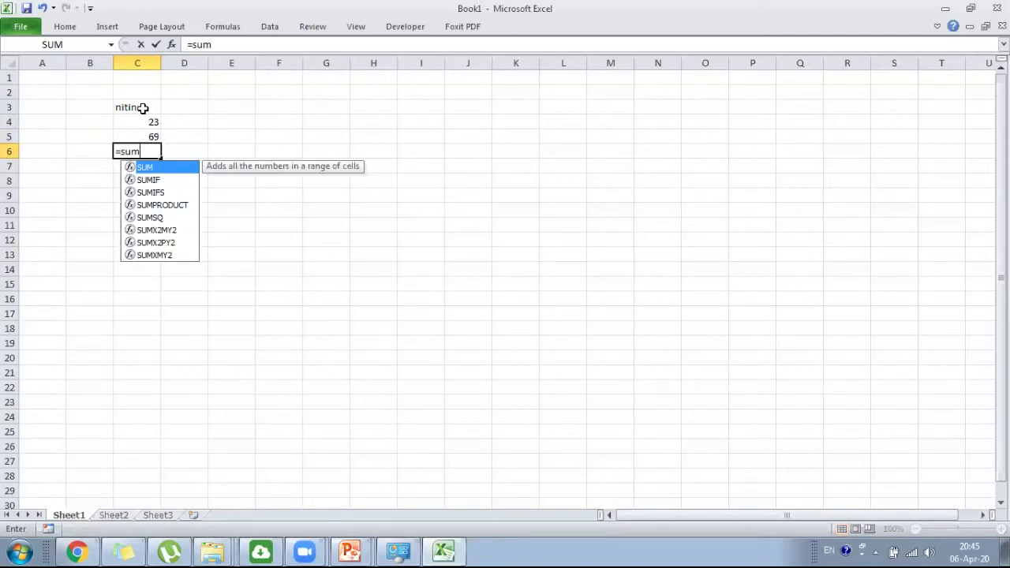
{"action": "type", "text": "("}
{"action": "key", "text": "Up"}
{"action": "key", "text": "Up"}
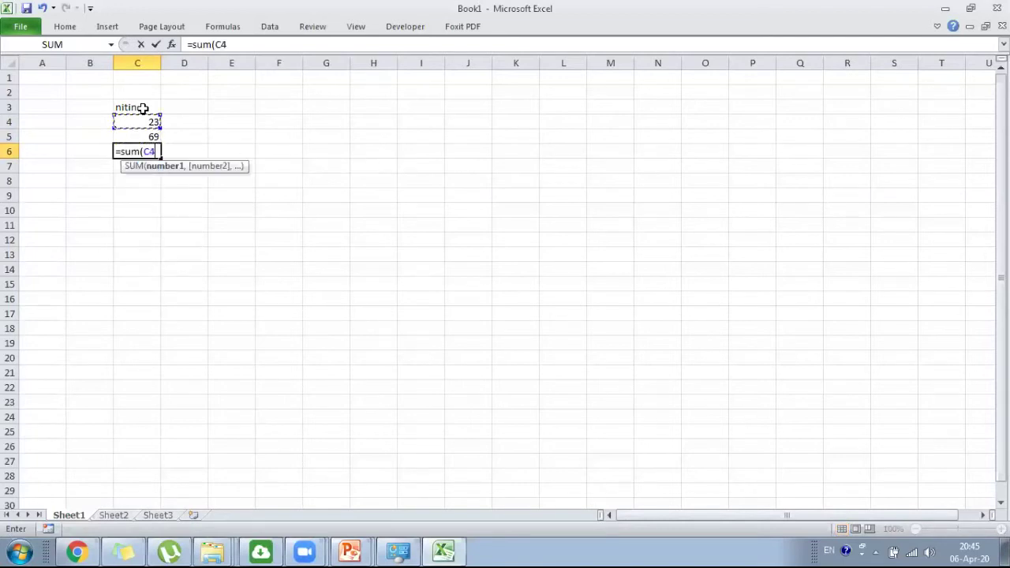
{"action": "key", "text": "Left"}
{"action": "key", "text": "shift+Left"}
{"action": "key", "text": "shift+Right"}
{"action": "key", "text": "BackSpace"}
{"action": "key", "text": "BackSpace"}
{"action": "key", "text": "BackSpace"}
{"action": "key", "text": "BackSpace"}
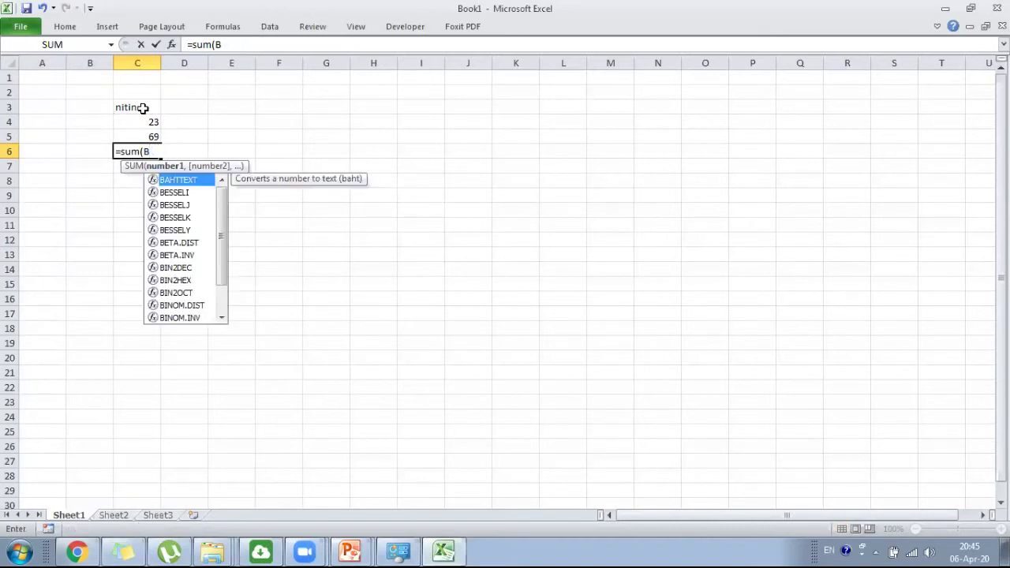
{"action": "key", "text": "BackSpace"}
Complete the SUM formula in cell C6 with the range C4:C5
{"action": "key", "text": "Up"}
{"action": "key", "text": "Up"}
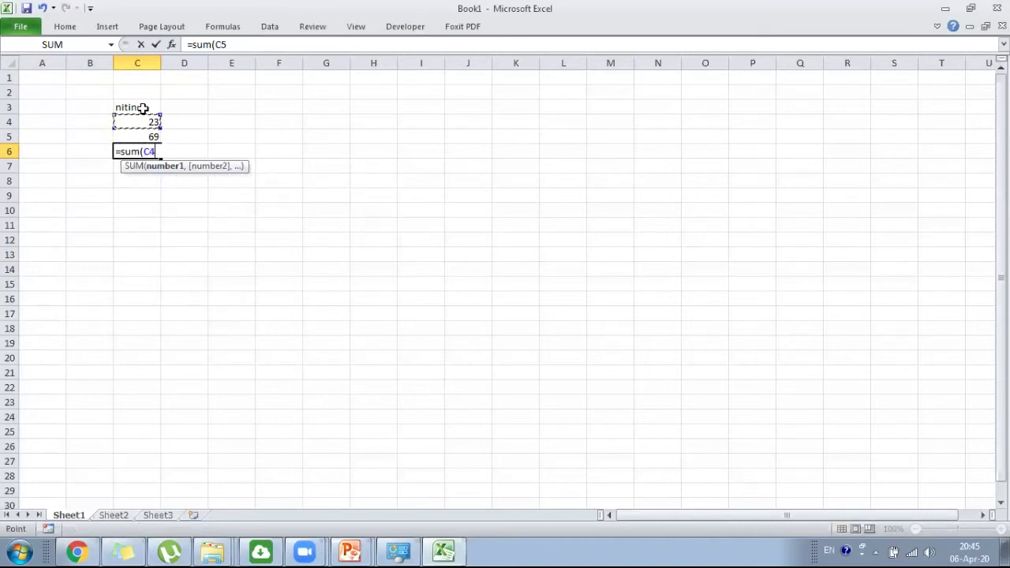
{"action": "key", "text": "F8"}
{"action": "key", "text": "Down"}
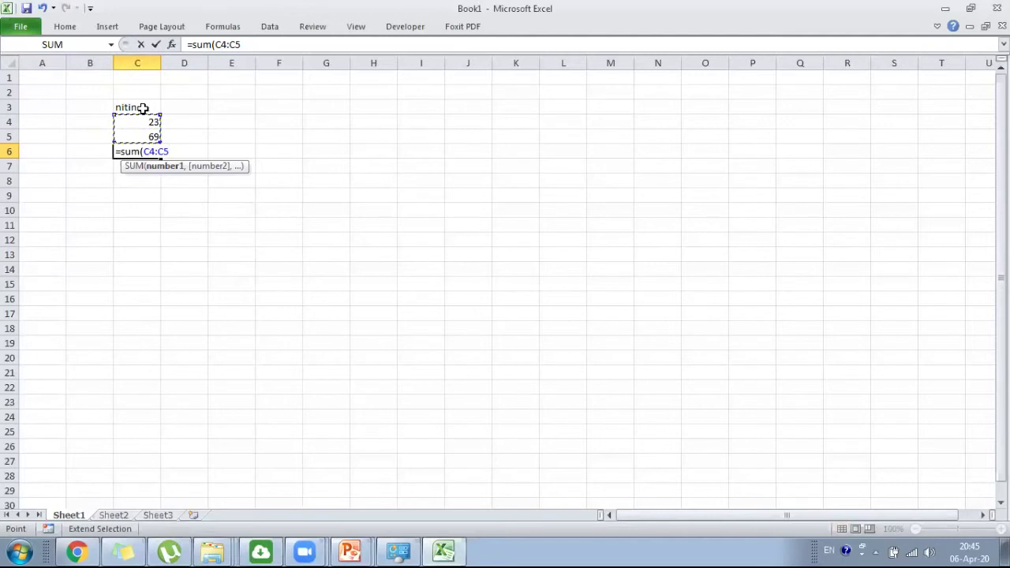
{"action": "type", "text": ")"}
{"action": "key", "text": "Return"}
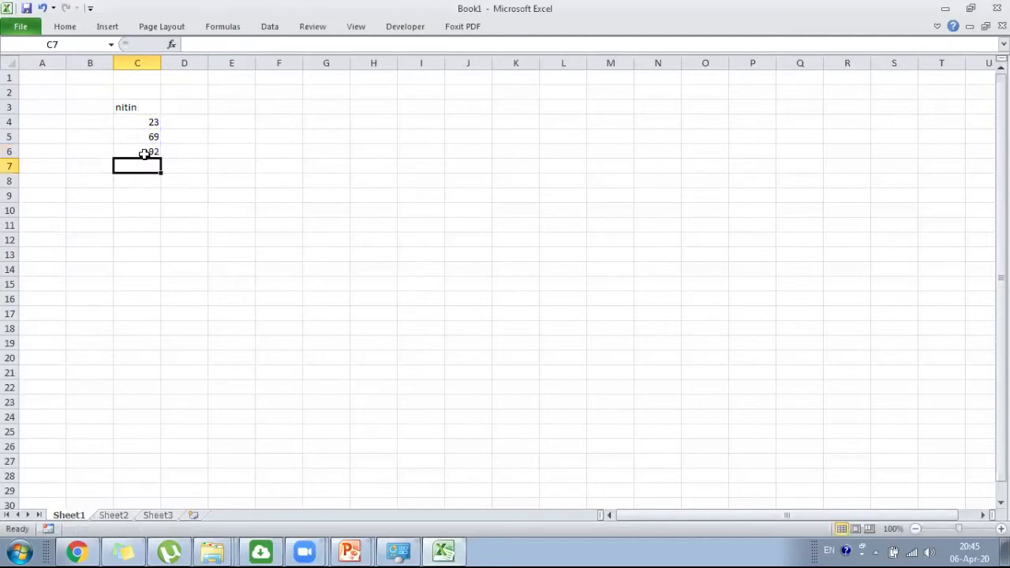
Check the underlying contents of cells C6, C5, C4 and C3 one after another
{"action": "left_click", "coordinate": [147, 153]}
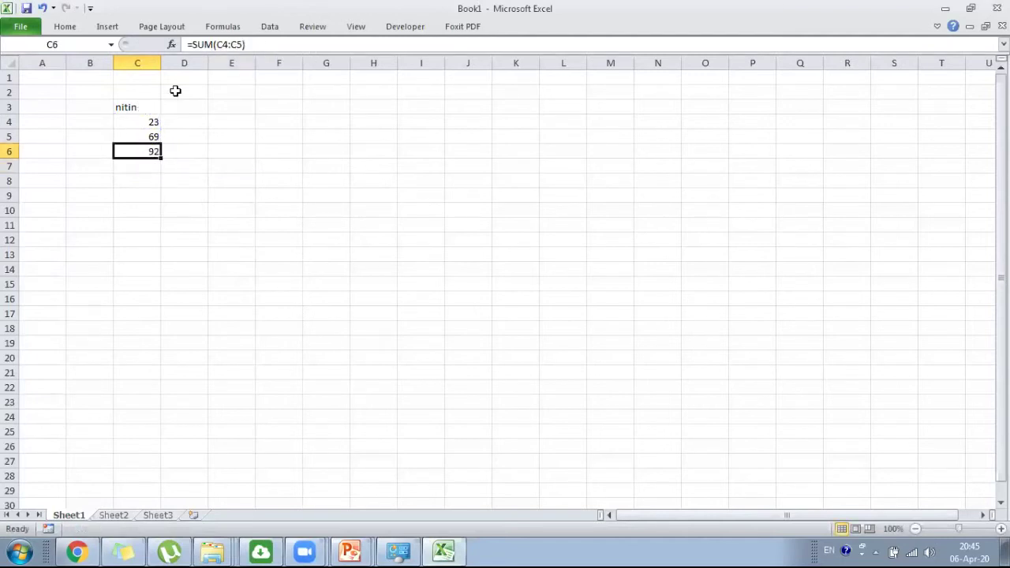
{"action": "left_click", "coordinate": [139, 137]}
{"action": "left_click", "coordinate": [127, 126]}
{"action": "left_click", "coordinate": [130, 105]}
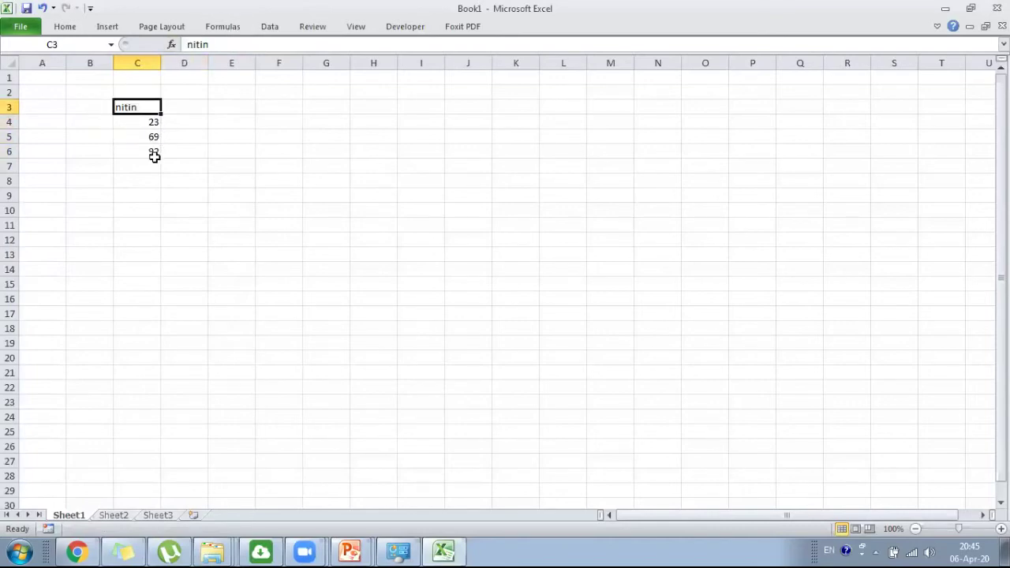
Switch to the running PowerPoint slide show and advance to the Selecting Cells slide
{"action": "left_click", "coordinate": [352, 551]}
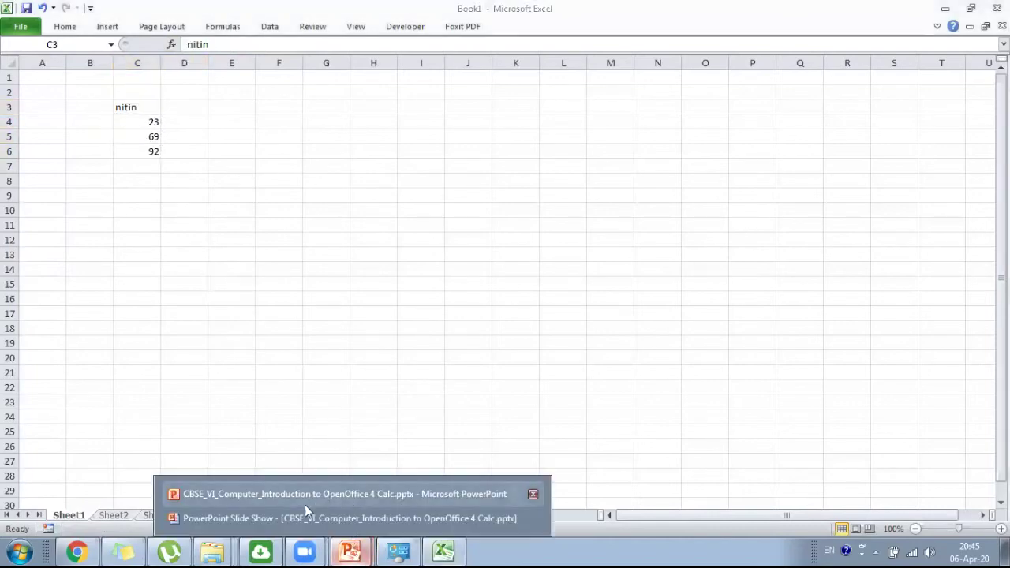
{"action": "left_click", "coordinate": [289, 517]}
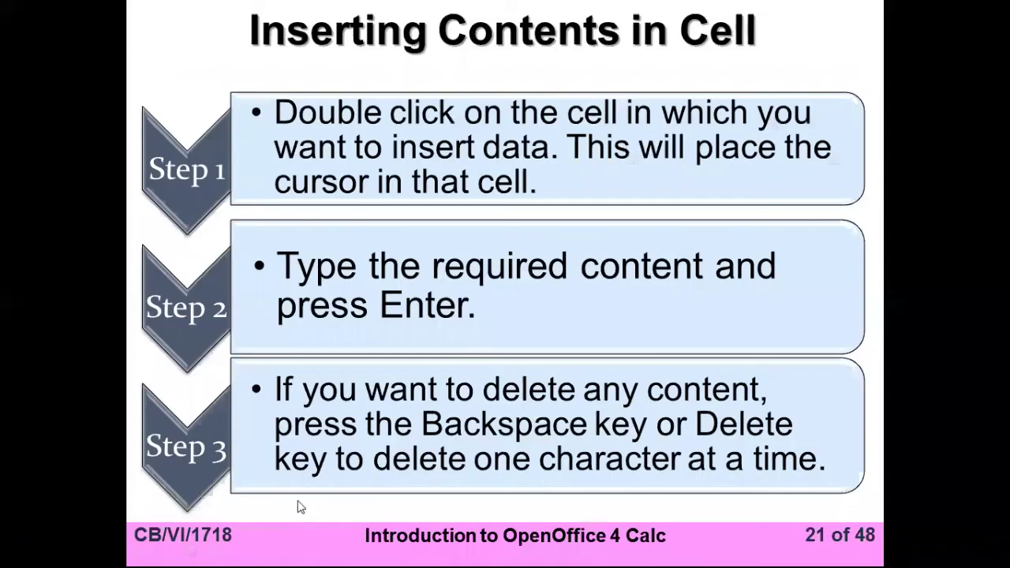
{"action": "left_click", "coordinate": [439, 396]}
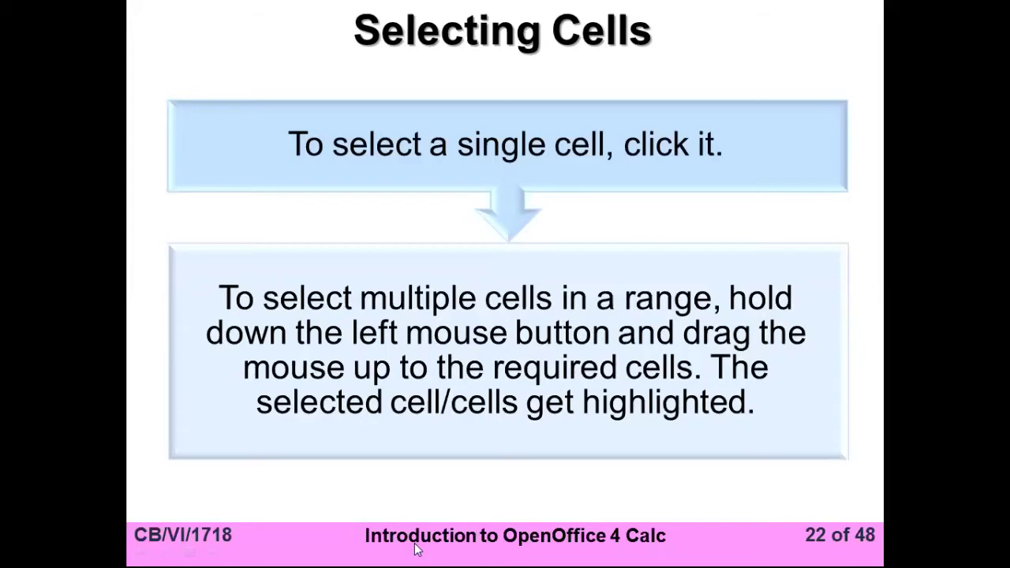
Switch to the Excel workbook and select the single cells E7, C5 and C6 one at a time
{"action": "key", "text": "super"}
{"action": "left_click", "coordinate": [447, 550]}
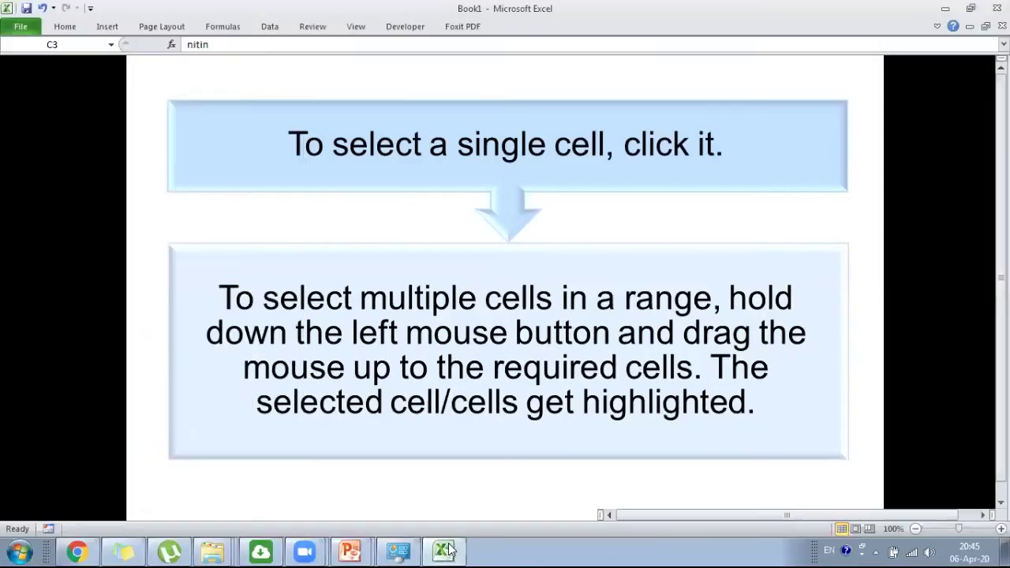
{"action": "left_click", "coordinate": [213, 165]}
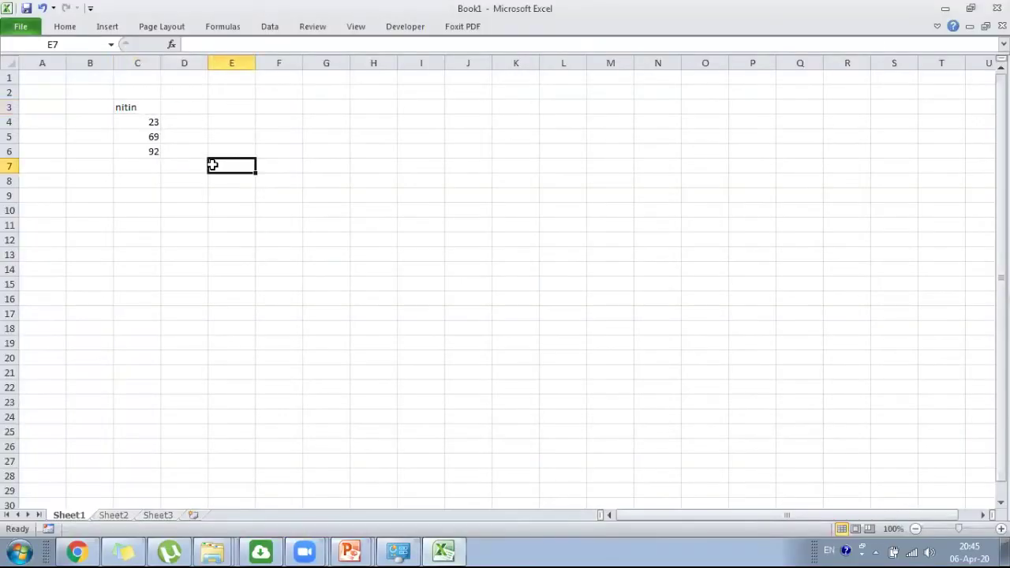
{"action": "left_click", "coordinate": [150, 137]}
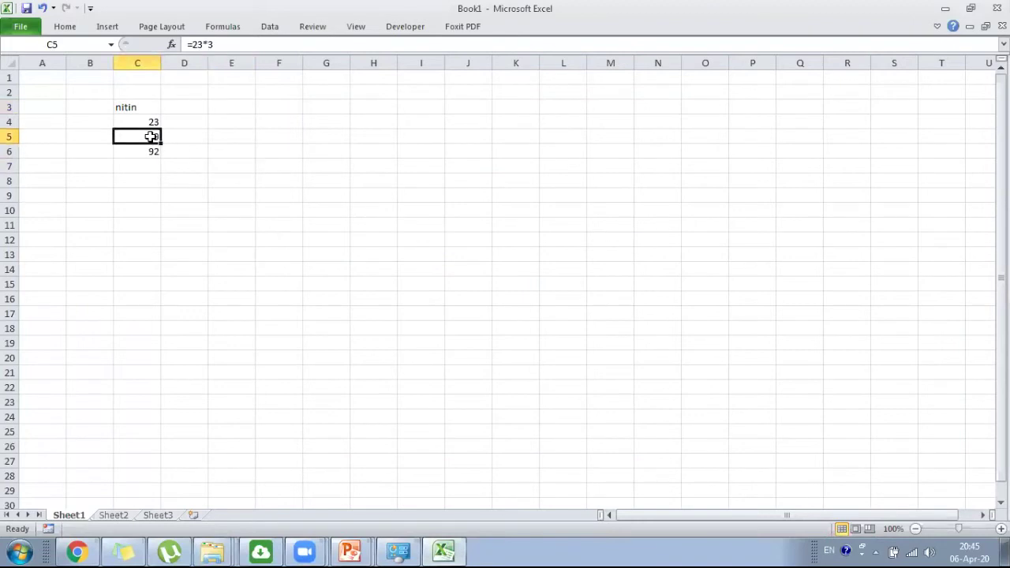
{"action": "left_click", "coordinate": [120, 151]}
Demonstrate range selection in column C, first from C4 down to about row 15 and finally on C4:C6
{"action": "left_click_drag", "start_coordinate": [139, 122], "coordinate": [128, 289]}
{"action": "left_click", "coordinate": [296, 253]}
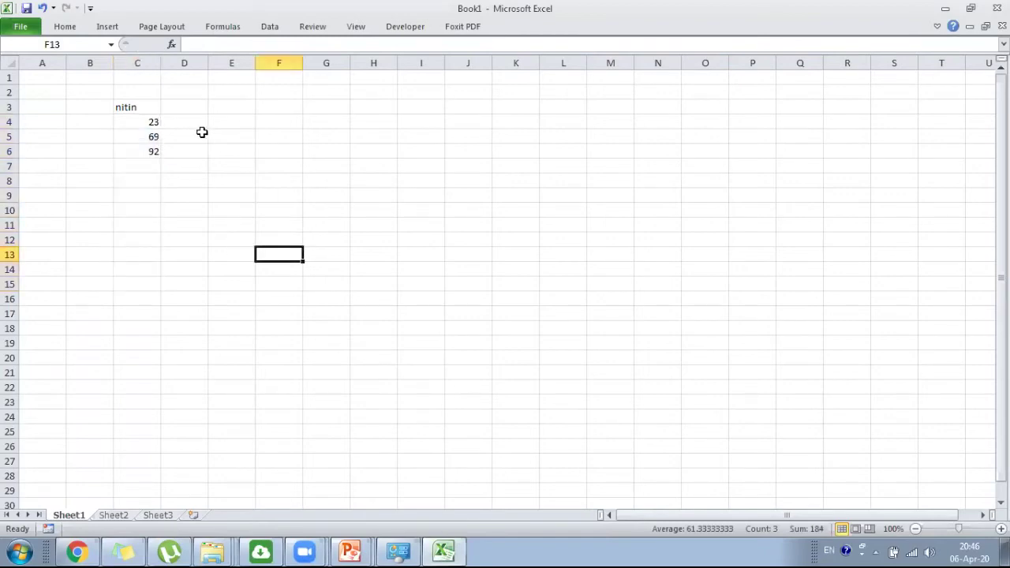
{"action": "left_click", "coordinate": [150, 119]}
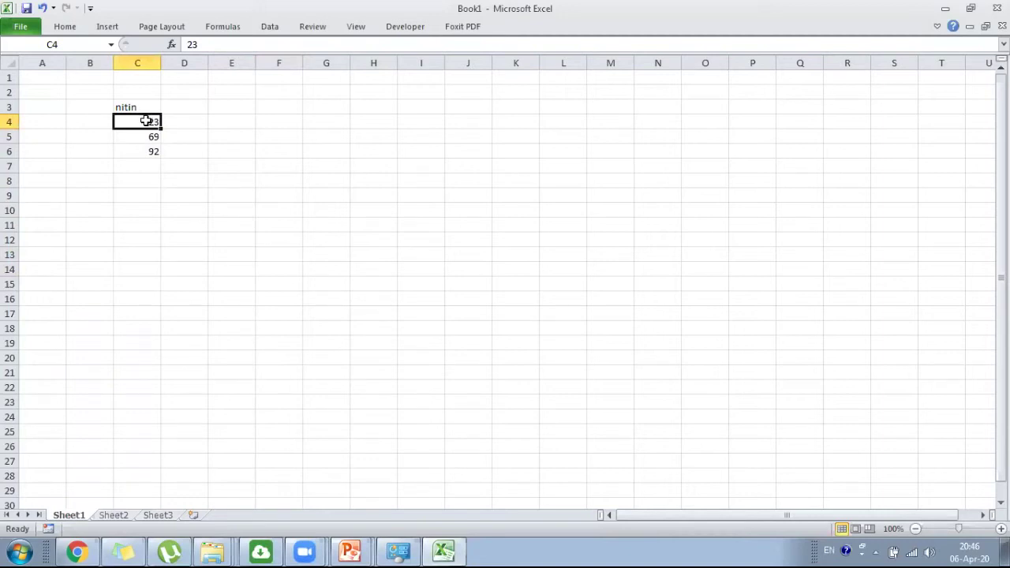
{"action": "left_click_drag", "start_coordinate": [147, 120], "coordinate": [158, 154]}
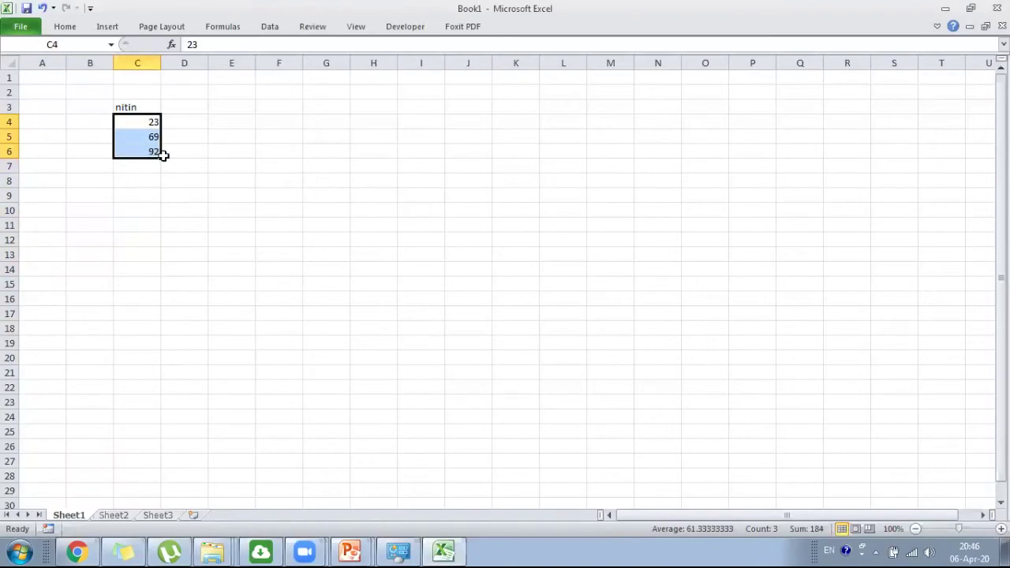
Switch to the running PowerPoint slide show and advance to the Editing Cell Contents slide
{"action": "left_click", "coordinate": [350, 550]}
{"action": "left_click", "coordinate": [314, 515]}
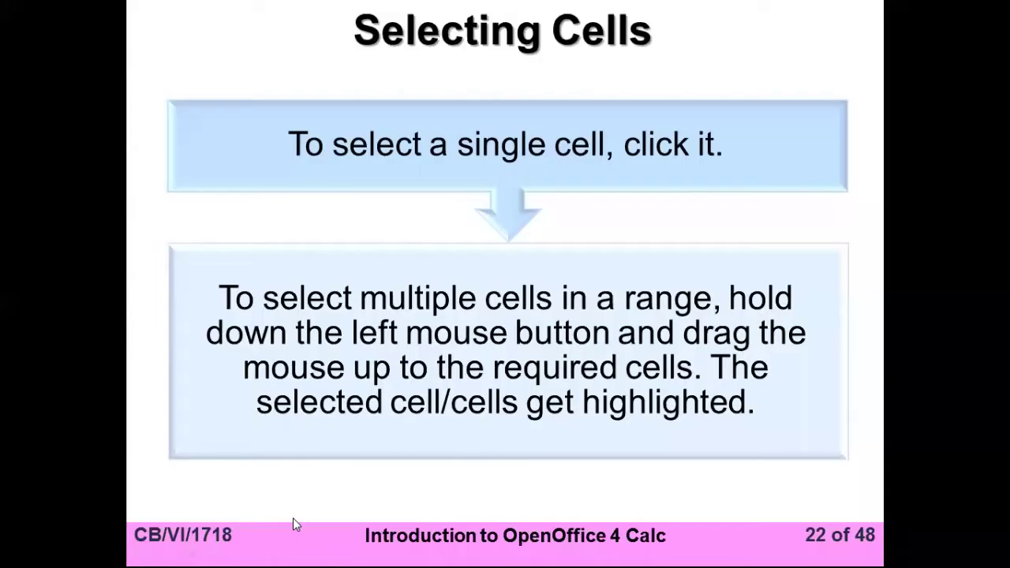
{"action": "left_click", "coordinate": [461, 348]}
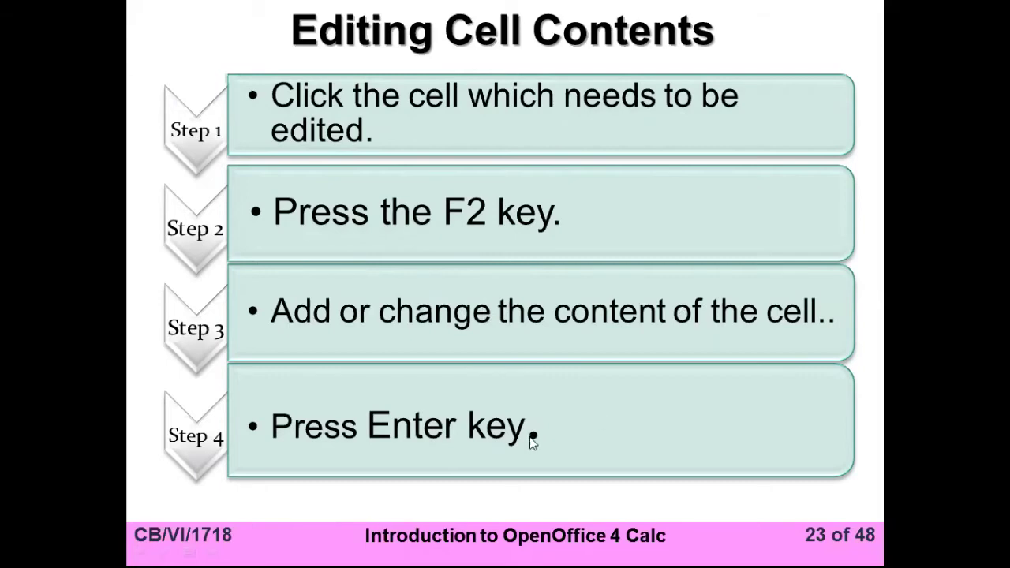
Switch to the Excel workbook and append the text "fsdfsfsfdsfsd" after the name in cell C3
{"action": "key", "text": "super"}
{"action": "left_click", "coordinate": [444, 551]}
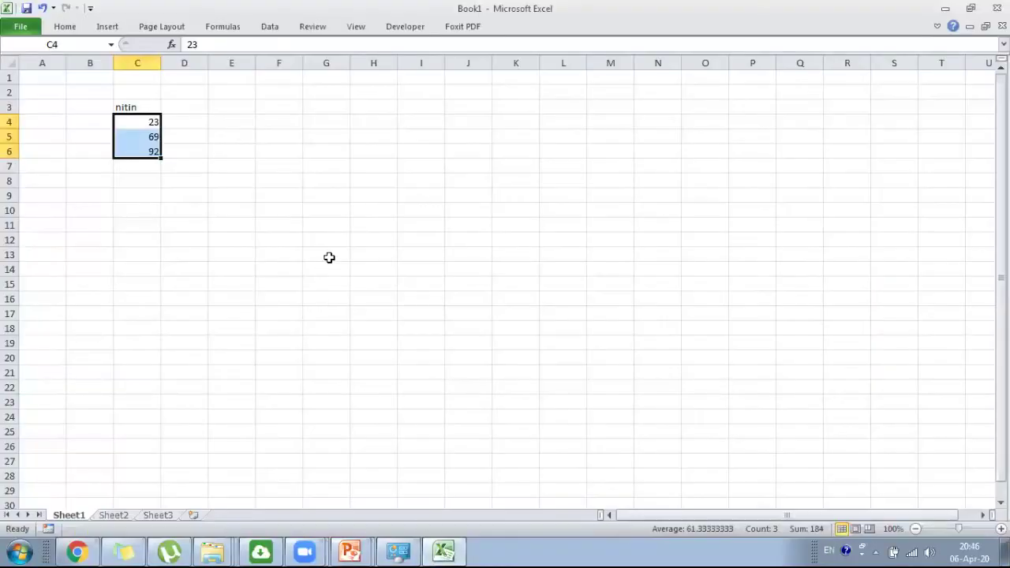
{"action": "left_click", "coordinate": [132, 107]}
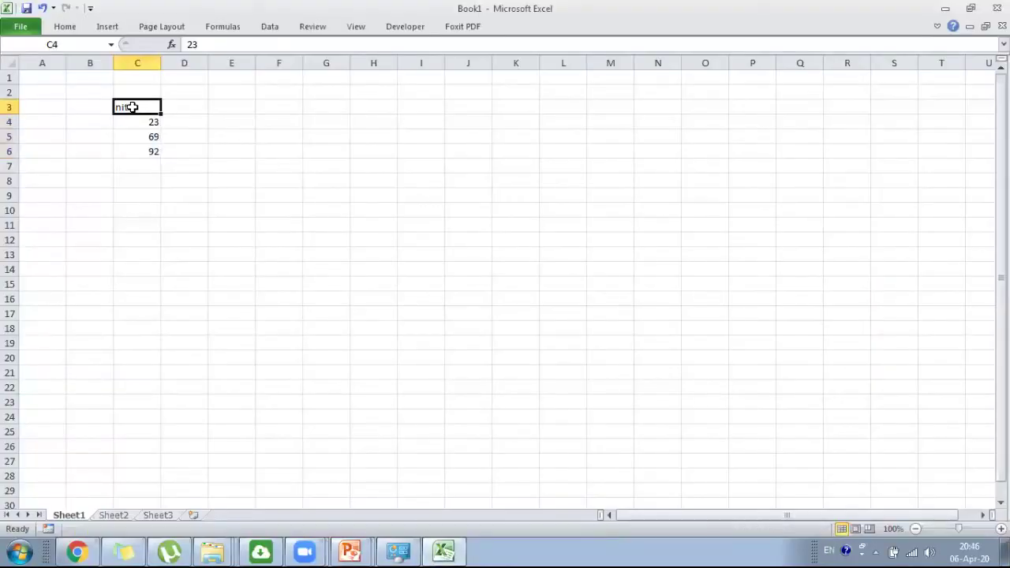
{"action": "double_click", "coordinate": [131, 107]}
{"action": "left_click", "coordinate": [271, 178]}
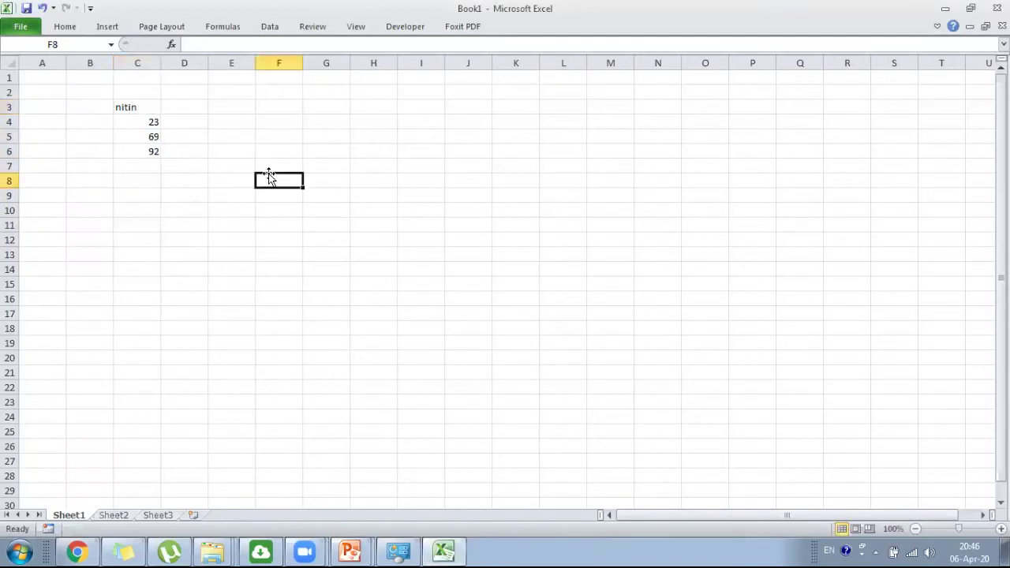
{"action": "double_click", "coordinate": [144, 101]}
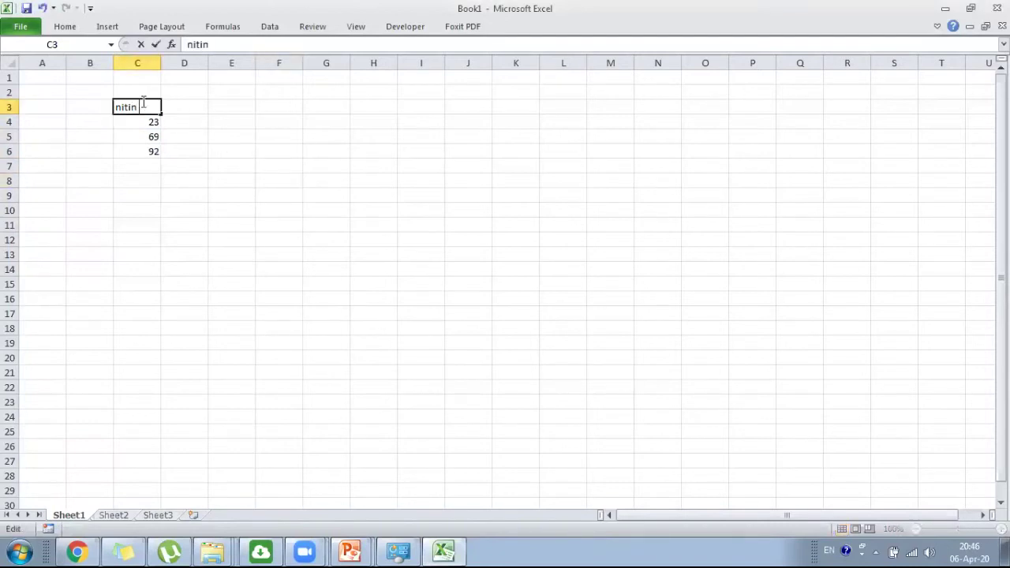
{"action": "type", "text": "fsdfsfsfdsfsd"}
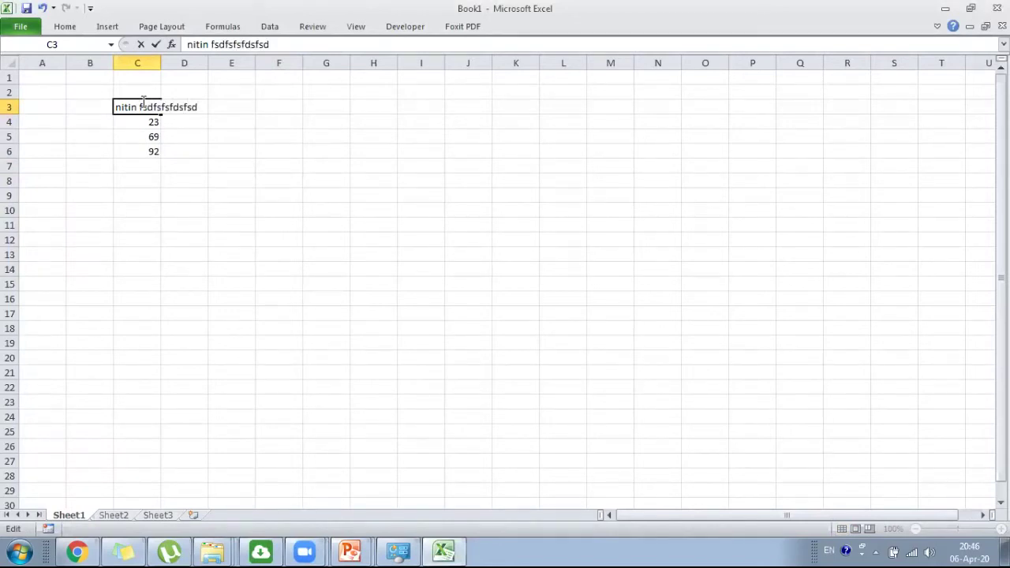
{"action": "key", "text": "Return"}
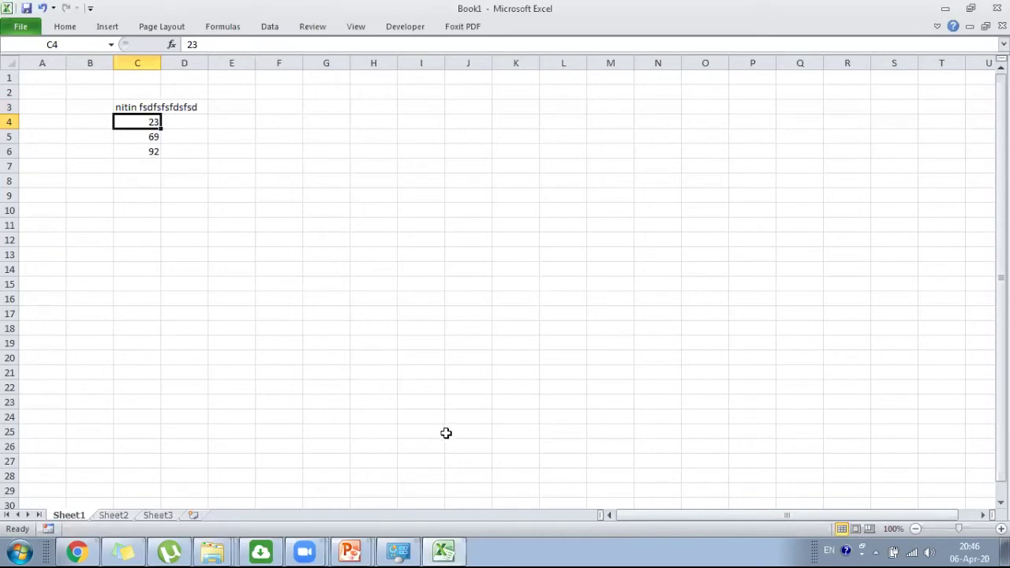
Switch to the running PowerPoint slide show and advance to the Moving Around slide
{"action": "mouse_move", "coordinate": [350, 550]}
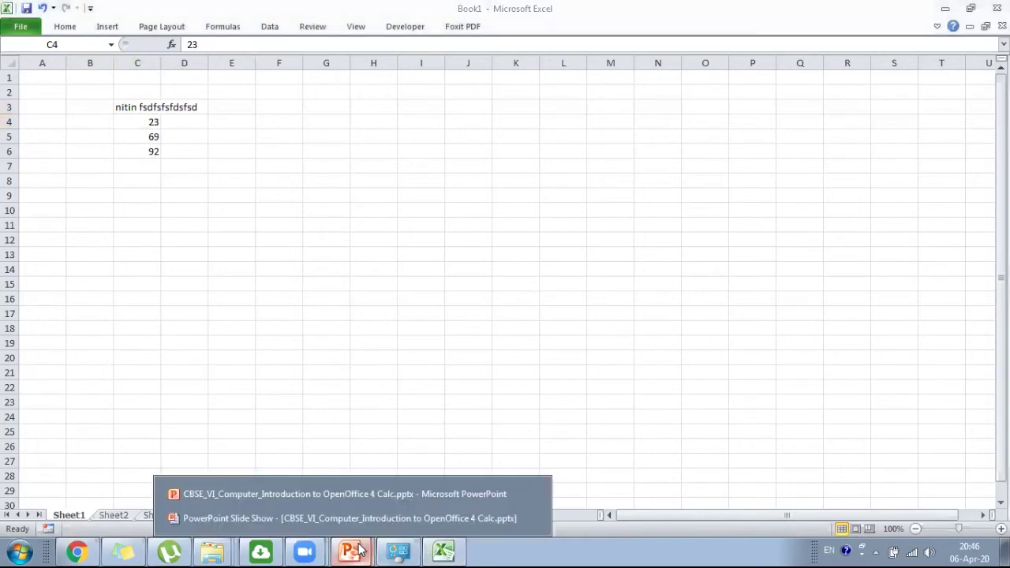
{"action": "left_click", "coordinate": [340, 519]}
{"action": "left_click", "coordinate": [468, 395]}
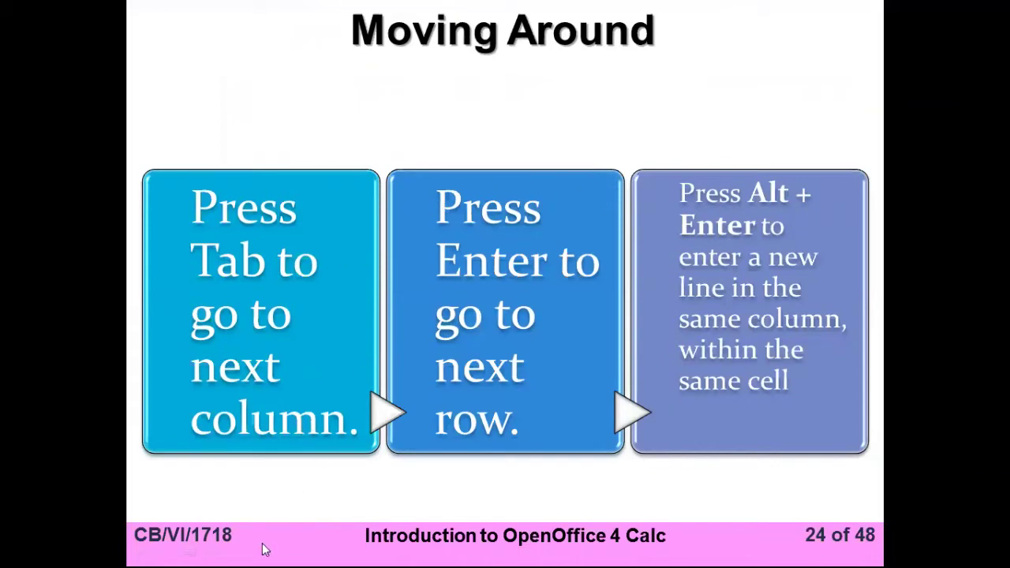
Switch to the Excel workbook and move the active cell from C4 through the empty cells across rows 4 to 9
{"action": "key", "text": "super"}
{"action": "left_click", "coordinate": [440, 550]}
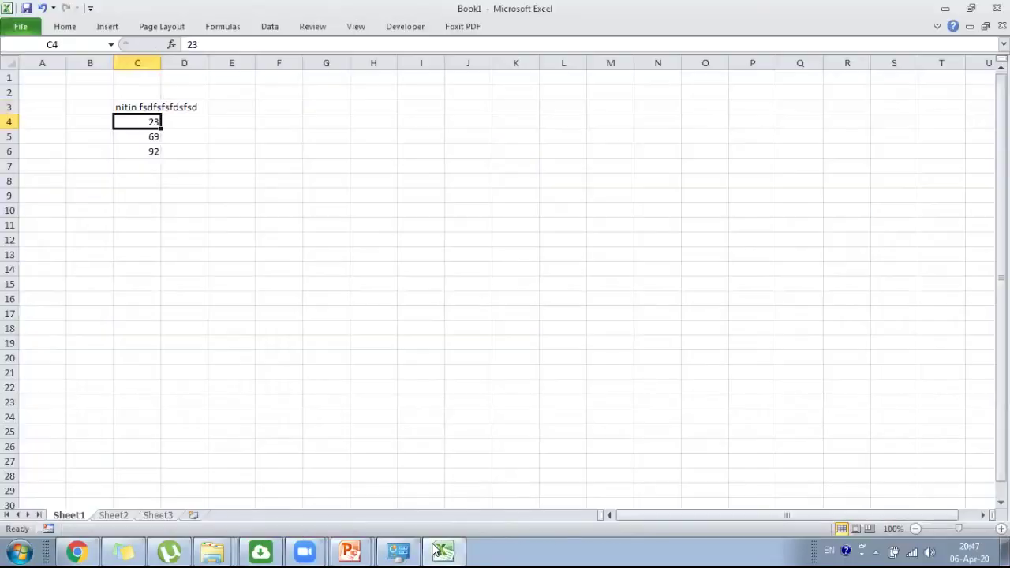
{"action": "key", "text": "Right"}
{"action": "key", "text": "Right"}
{"action": "key", "text": "Right"}
{"action": "key", "text": "Right"}
{"action": "key", "text": "Right"}
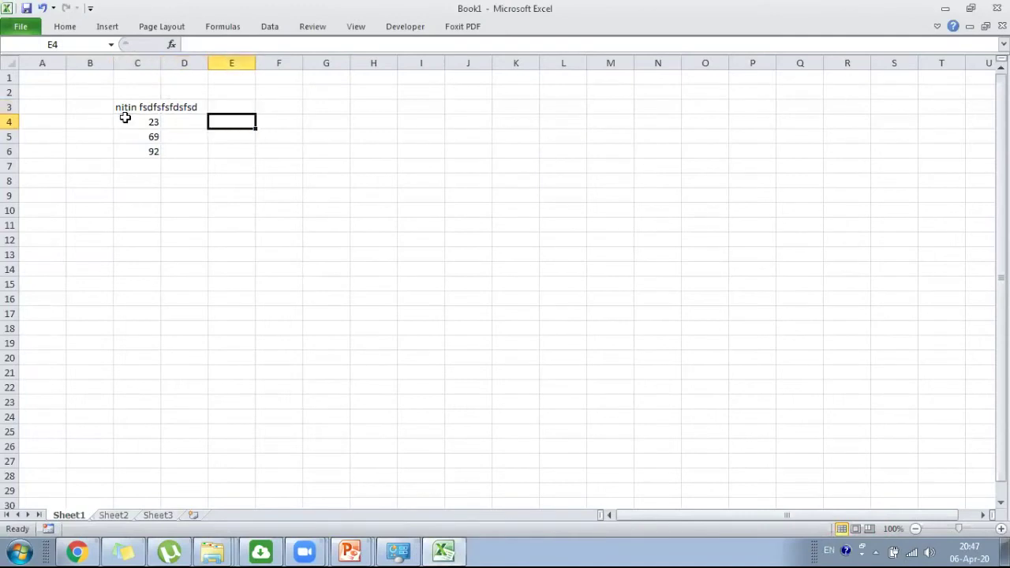
{"action": "key", "text": "Right"}
{"action": "key", "text": "Right"}
{"action": "key", "text": "Down"}
{"action": "key", "text": "Left"}
{"action": "key", "text": "Left"}
{"action": "key", "text": "Left"}
{"action": "key", "text": "Left"}
{"action": "key", "text": "Left"}
{"action": "key", "text": "Left"}
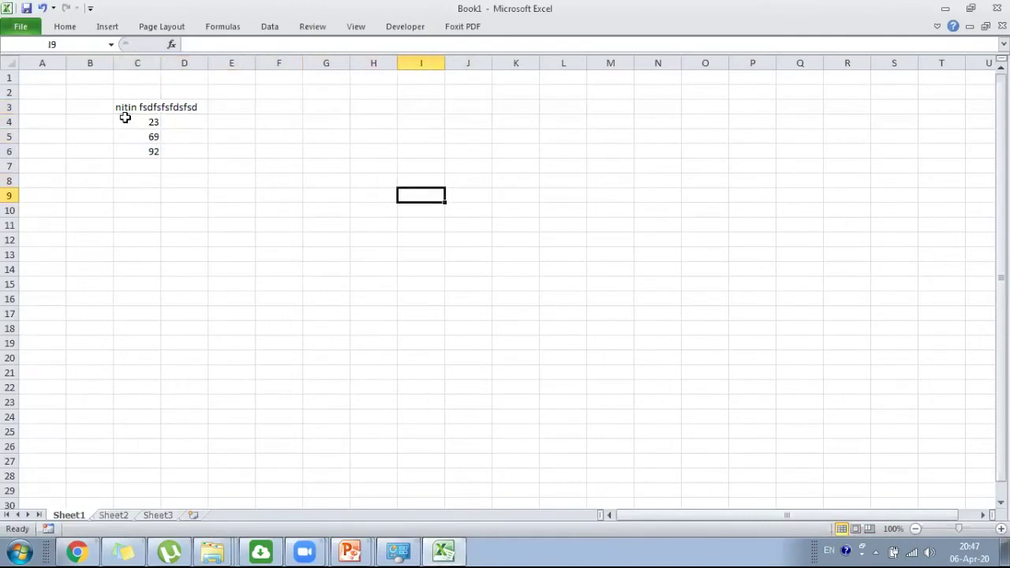
{"action": "key", "text": "Right"}
{"action": "key", "text": "Right"}
{"action": "key", "text": "Right"}
{"action": "key", "text": "Right"}
{"action": "key", "text": "Right"}
{"action": "key", "text": "Right"}
{"action": "key", "text": "Right"}
{"action": "key", "text": "Right"}
{"action": "key", "text": "Right"}
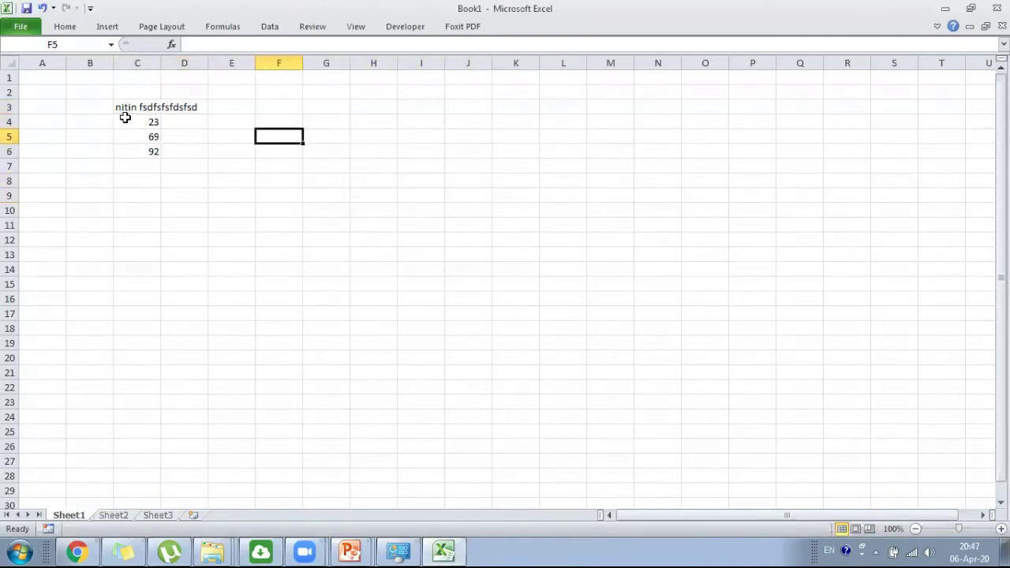
{"action": "key", "text": "Down"}
{"action": "key", "text": "Down"}
{"action": "key", "text": "Down"}
{"action": "key", "text": "Down"}
{"action": "key", "text": "Down"}
{"action": "key", "text": "Down"}
{"action": "key", "text": "Down"}
{"action": "key", "text": "Down"}
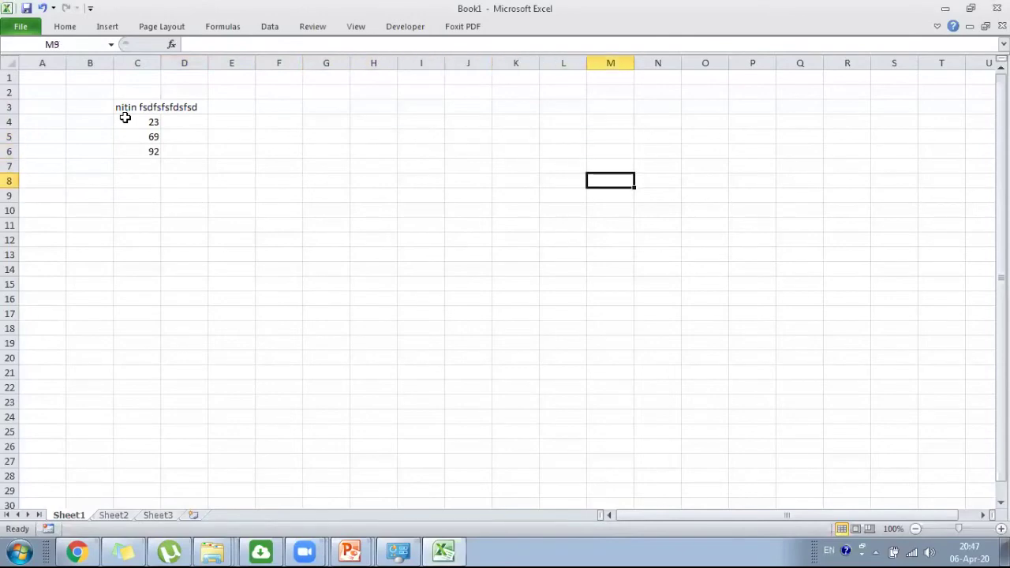
Move the active cell down to row 14 and back and forth along that row between about columns F and P
{"action": "key", "text": "Left"}
{"action": "key", "text": "Left"}
{"action": "key", "text": "Left"}
{"action": "key", "text": "Left"}
{"action": "key", "text": "Left"}
{"action": "key", "text": "Left"}
{"action": "key", "text": "Left"}
{"action": "key", "text": "Right"}
{"action": "key", "text": "Right"}
{"action": "key", "text": "Right"}
{"action": "key", "text": "Right"}
{"action": "key", "text": "Right"}
{"action": "key", "text": "Right"}
{"action": "key", "text": "Right"}
{"action": "key", "text": "Right"}
{"action": "key", "text": "Right"}
{"action": "key", "text": "Right"}
{"action": "key", "text": "Right"}
{"action": "key", "text": "Right"}
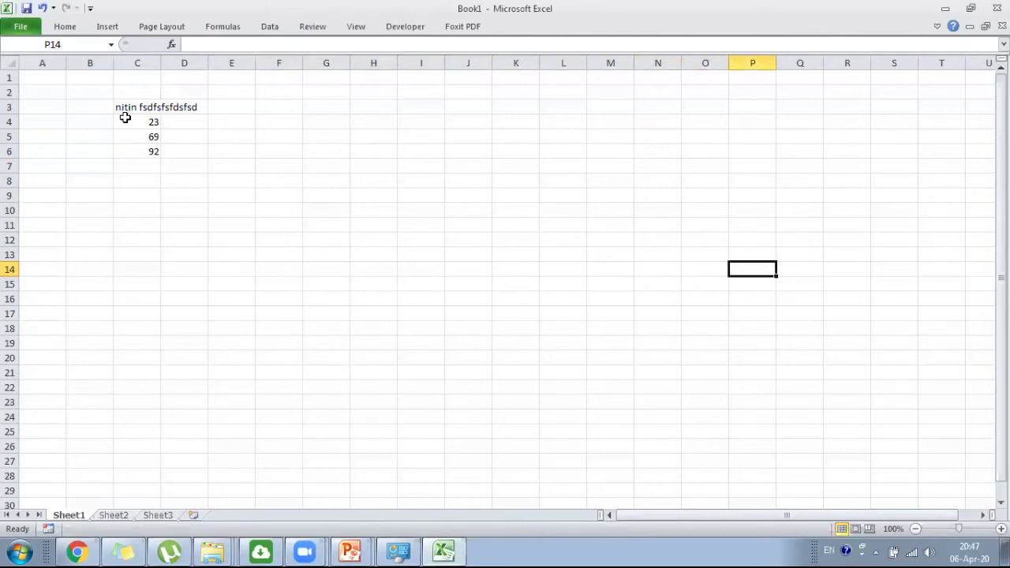
{"action": "key", "text": "Left"}
{"action": "key", "text": "Left"}
{"action": "key", "text": "Left"}
{"action": "key", "text": "Left"}
{"action": "key", "text": "Left"}
{"action": "key", "text": "Left"}
{"action": "key", "text": "Left"}
{"action": "key", "text": "Left"}
{"action": "key", "text": "Left"}
{"action": "key", "text": "Left"}
{"action": "key", "text": "Left"}
{"action": "key", "text": "Left"}
{"action": "key", "text": "Left"}
{"action": "key", "text": "Right"}
{"action": "key", "text": "Right"}
{"action": "key", "text": "Right"}
{"action": "key", "text": "Right"}
{"action": "key", "text": "Right"}
{"action": "key", "text": "Right"}
{"action": "key", "text": "Right"}
{"action": "key", "text": "Right"}
{"action": "key", "text": "Right"}
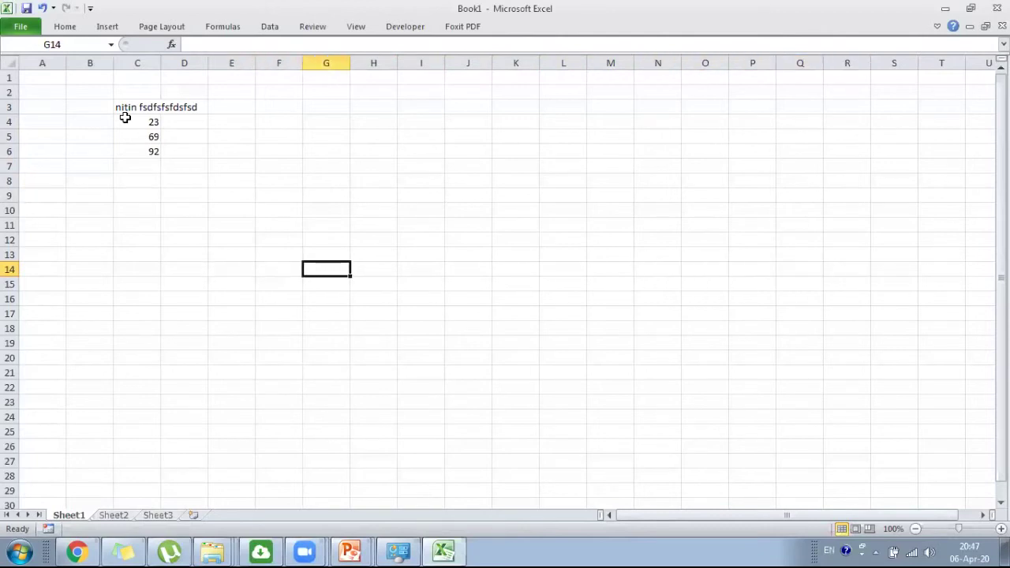
{"action": "key", "text": "Left"}
{"action": "key", "text": "Left"}
{"action": "key", "text": "Left"}
{"action": "key", "text": "Left"}
{"action": "key", "text": "Left"}
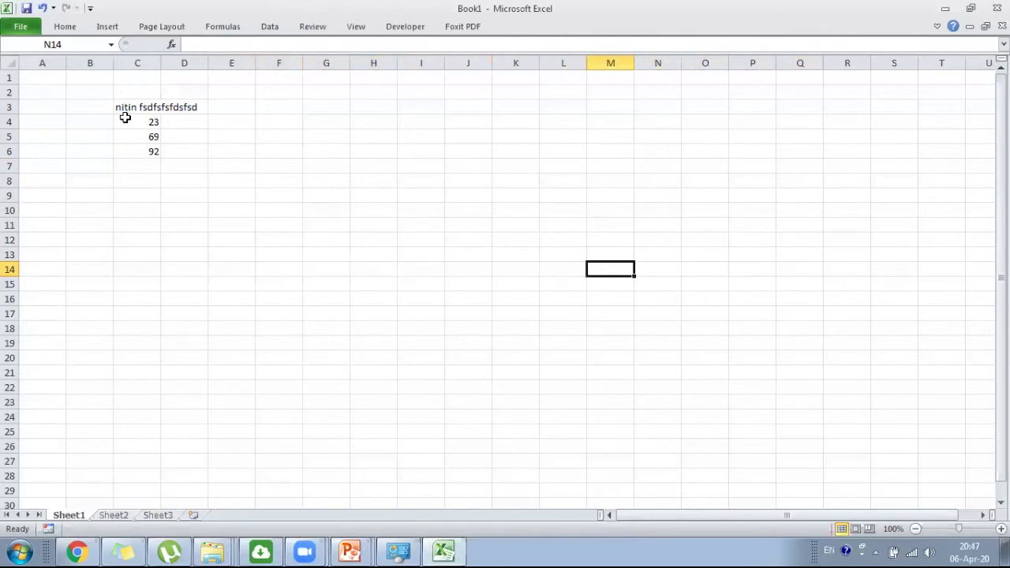
{"action": "key", "text": "Left"}
{"action": "key", "text": "Left"}
{"action": "key", "text": "Left"}
{"action": "key", "text": "Left"}
{"action": "key", "text": "Left"}
{"action": "key", "text": "Left"}
{"action": "key", "text": "Left"}
{"action": "key", "text": "Left"}
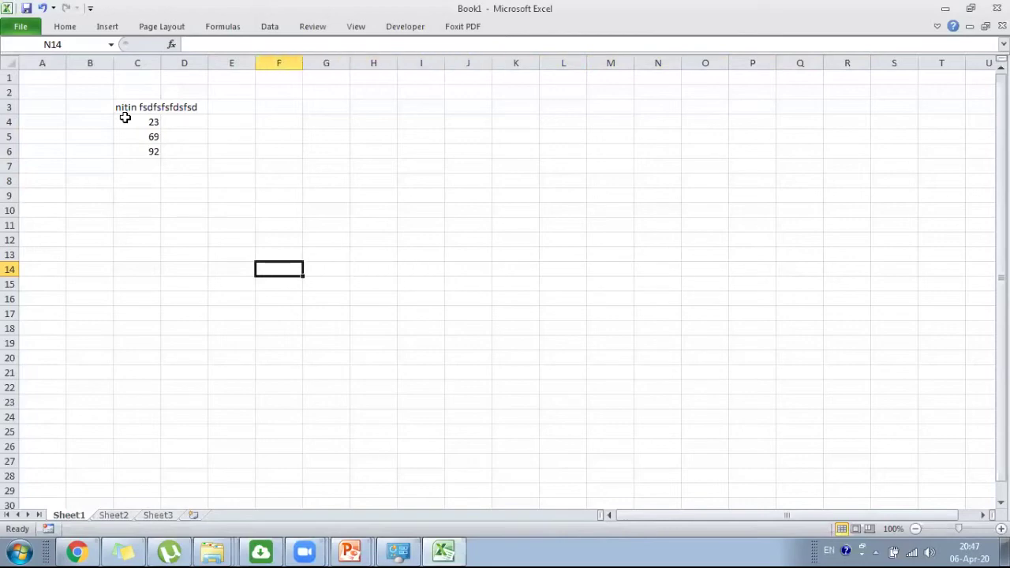
Switch back to the running PowerPoint slide show at the Moving Around slide
{"action": "mouse_move", "coordinate": [349, 551]}
{"action": "left_click", "coordinate": [292, 520]}
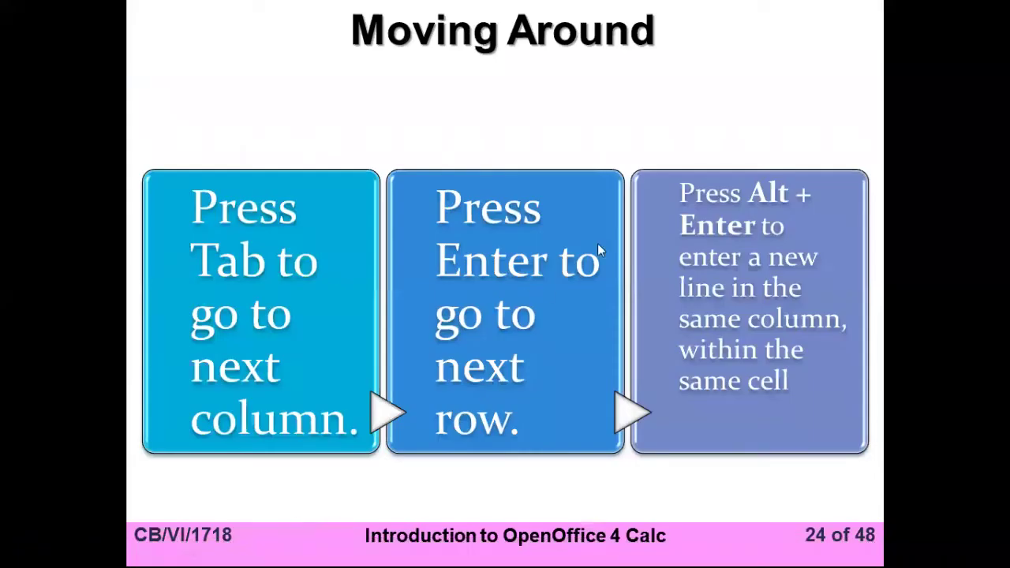